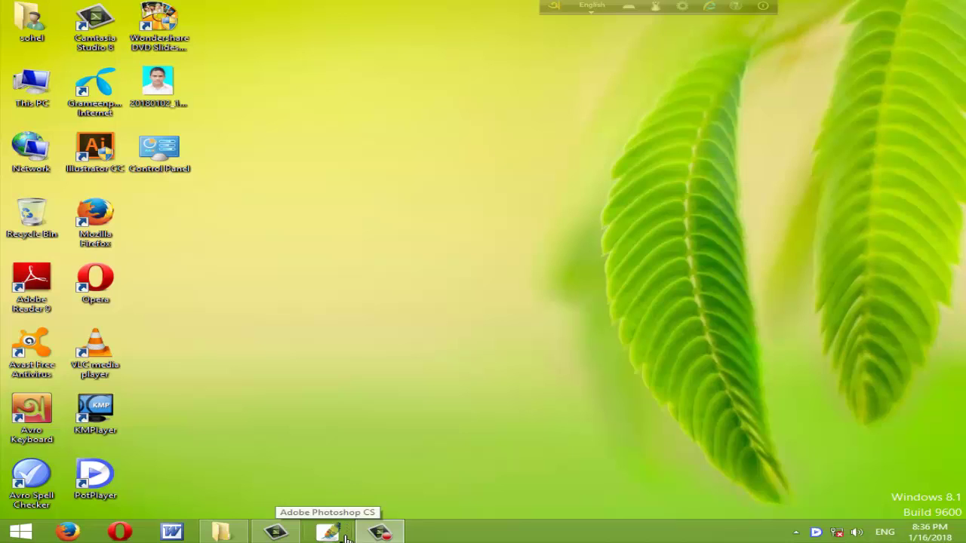
Step: Launch Photoshop, defer registration, and open IMG_20170629_172001.jpg from New folder
{"action": "left_click", "coordinate": [345, 535]}
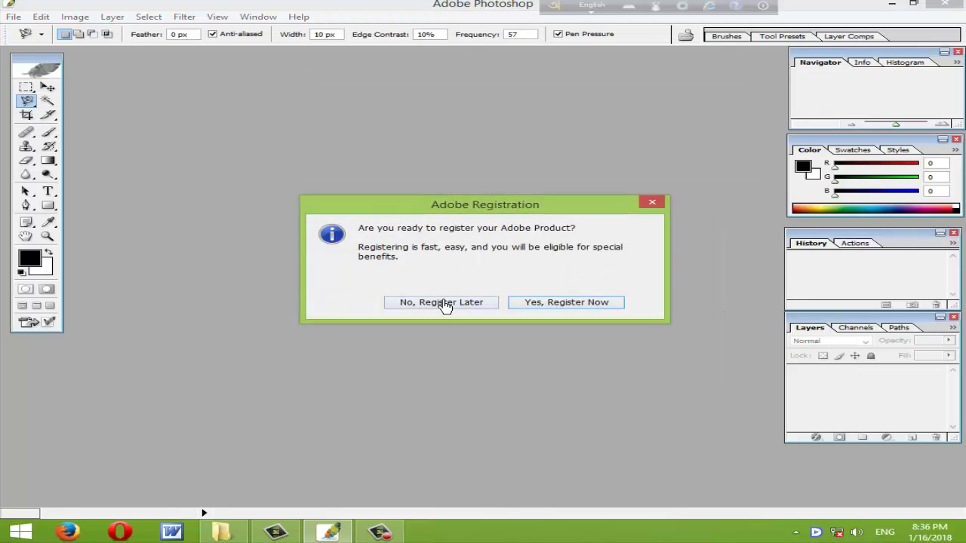
{"action": "left_click", "coordinate": [443, 308]}
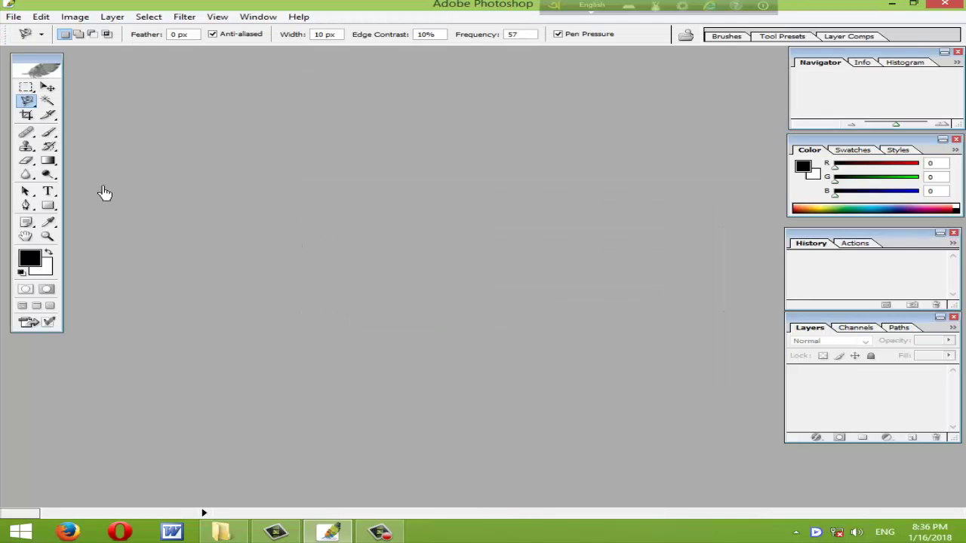
{"action": "left_click", "coordinate": [13, 16]}
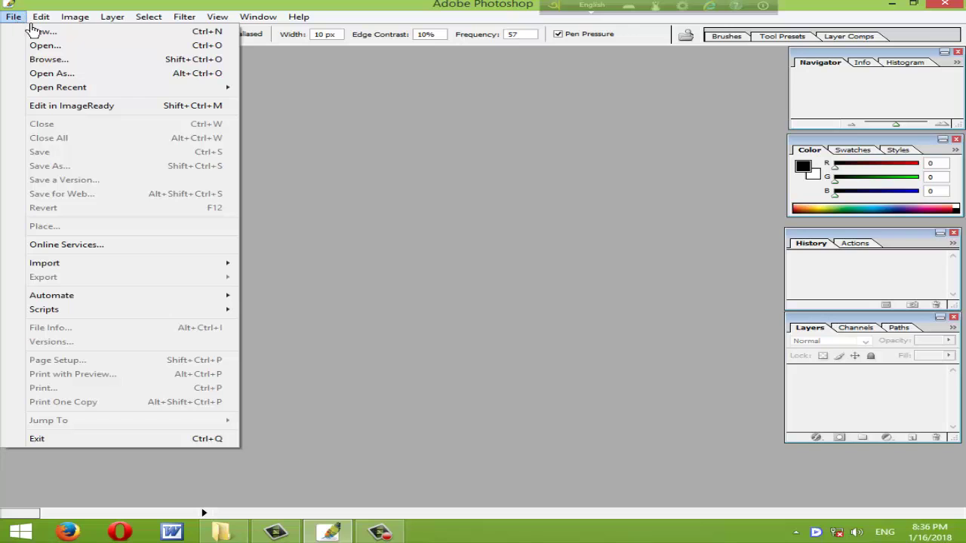
{"action": "left_click", "coordinate": [59, 47]}
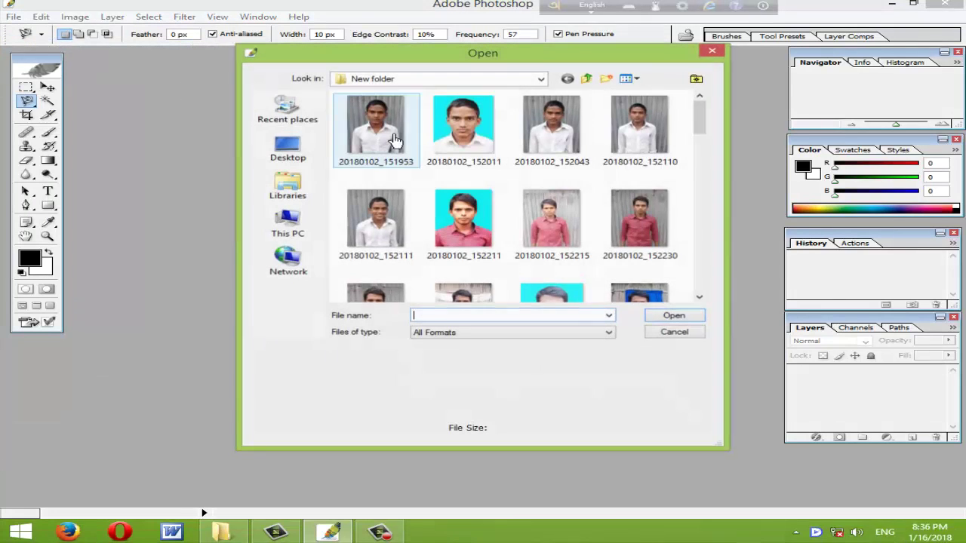
{"action": "left_click", "coordinate": [587, 79]}
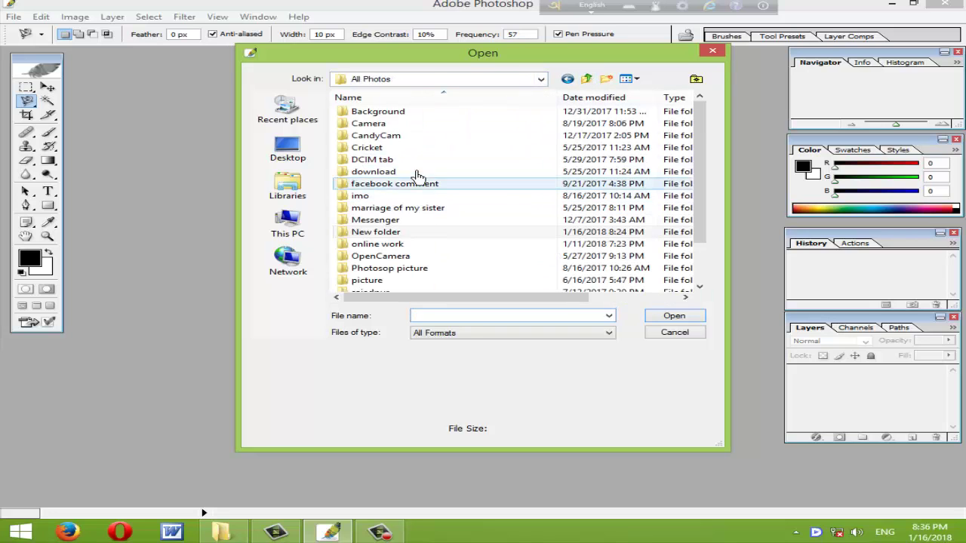
{"action": "double_click", "coordinate": [441, 239]}
{"action": "left_click_drag", "start_coordinate": [702, 124], "coordinate": [715, 258]}
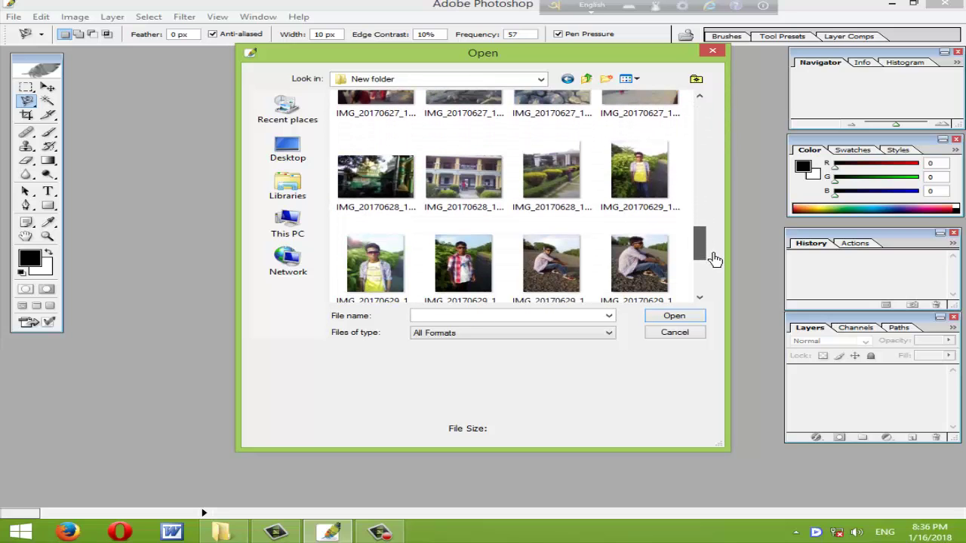
{"action": "left_click", "coordinate": [639, 173]}
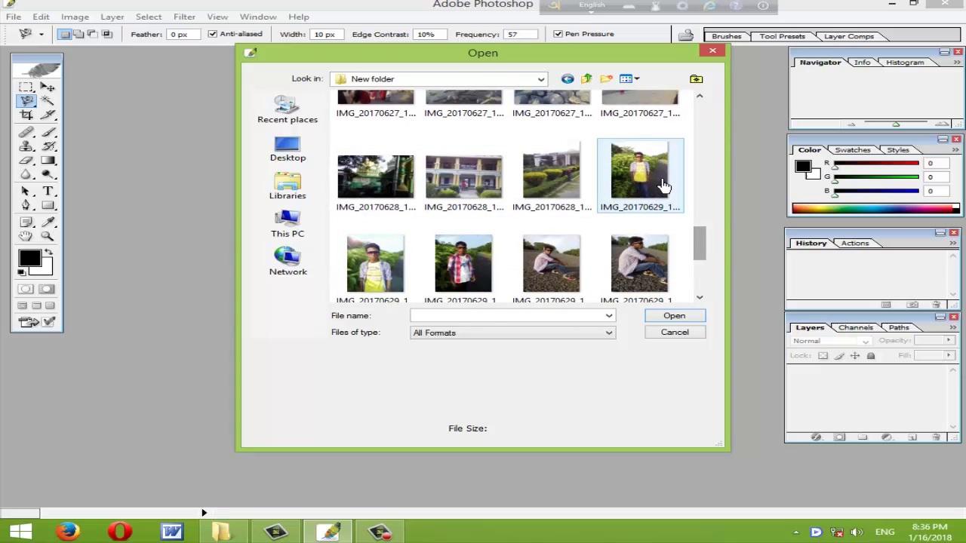
{"action": "left_click", "coordinate": [683, 321]}
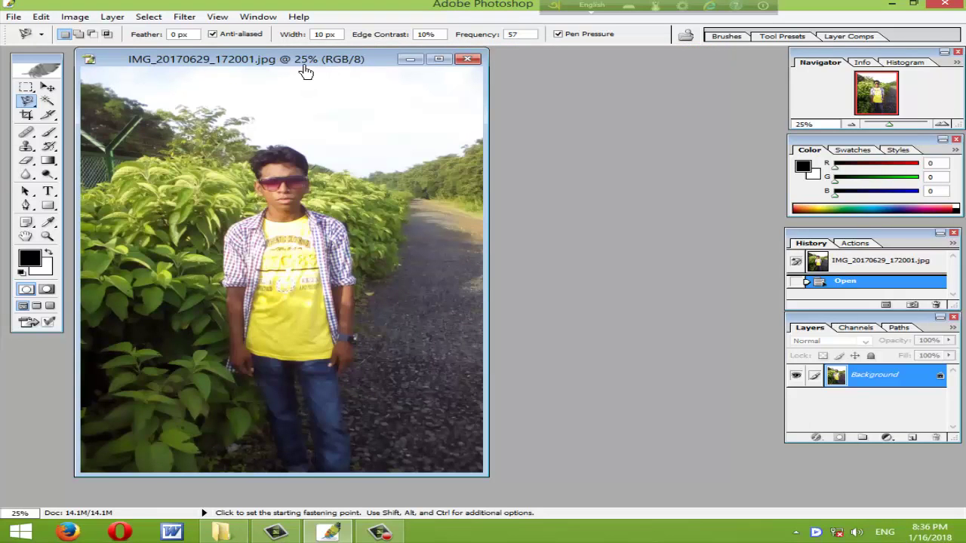
Step: Centre and maximize the photo window, then show the lasso tool variants
{"action": "left_click_drag", "start_coordinate": [300, 65], "coordinate": [445, 79]}
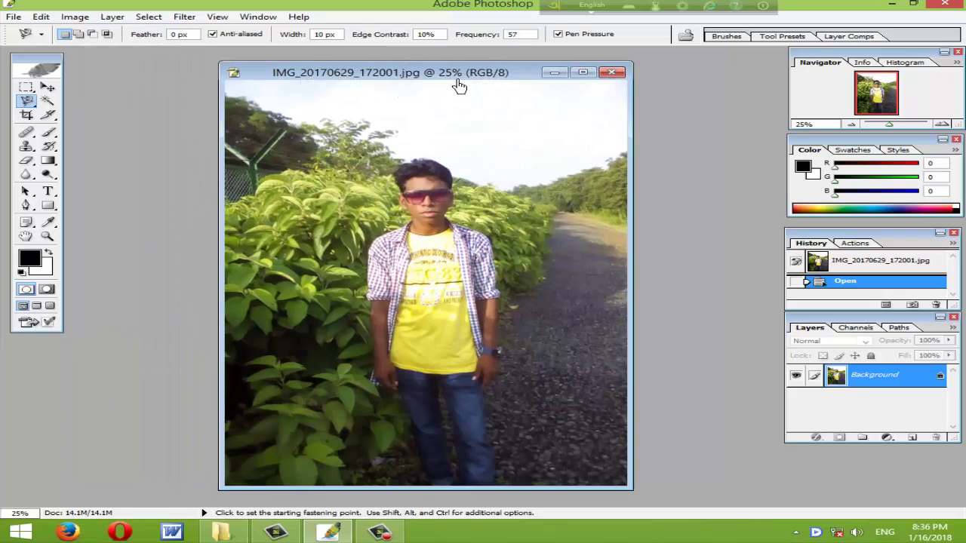
{"action": "left_click", "coordinate": [582, 72]}
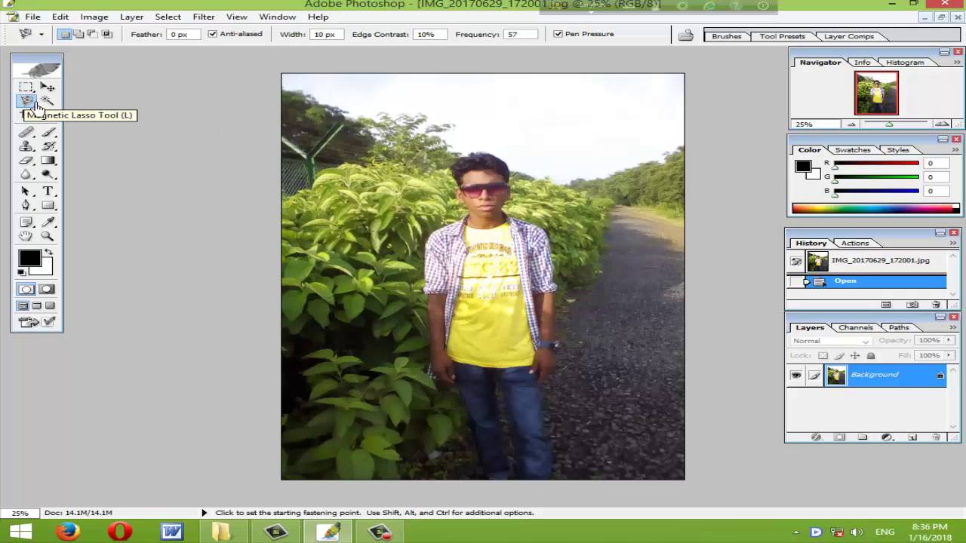
{"action": "right_click", "coordinate": [35, 104]}
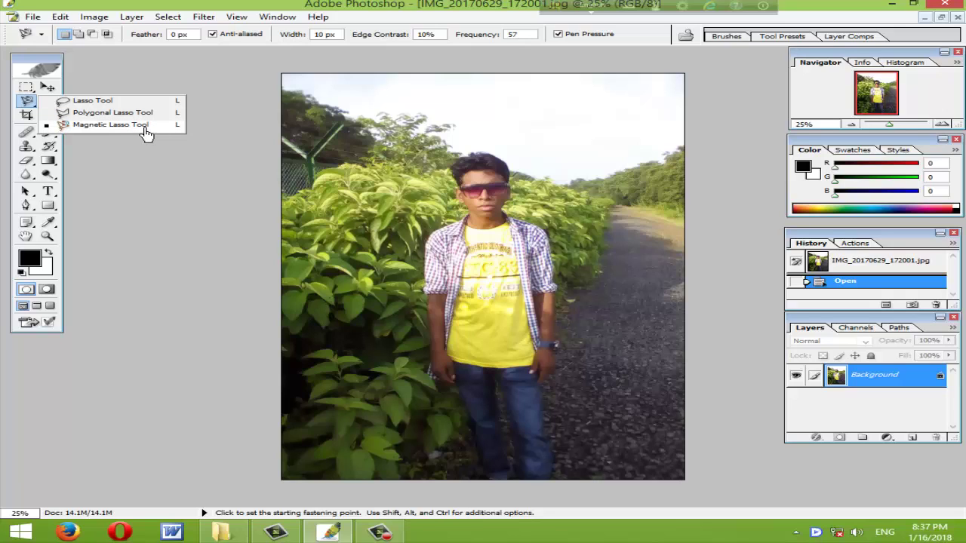
Step: With the Polygonal Lasso, trace a closed outline around the boy starting at his feet
{"action": "left_click", "coordinate": [140, 113]}
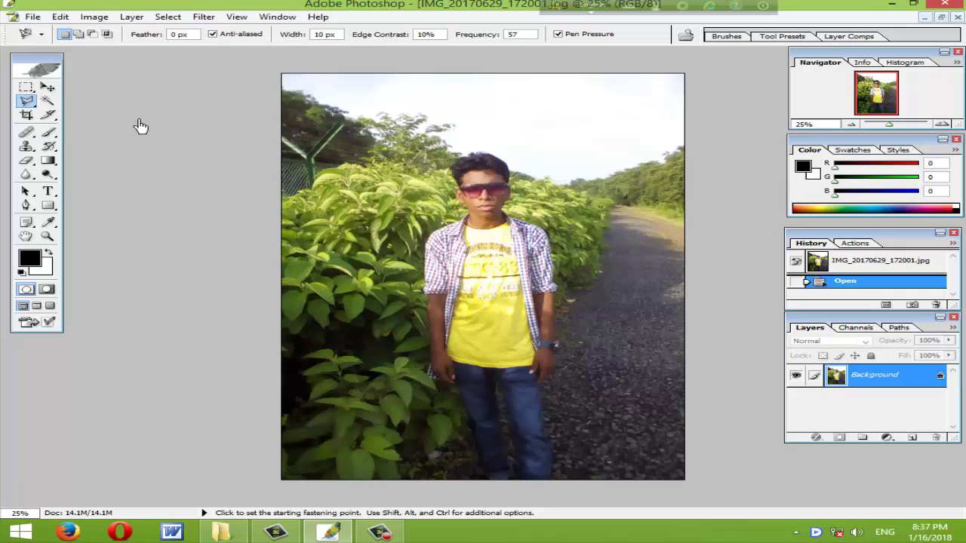
{"action": "left_click", "coordinate": [488, 479]}
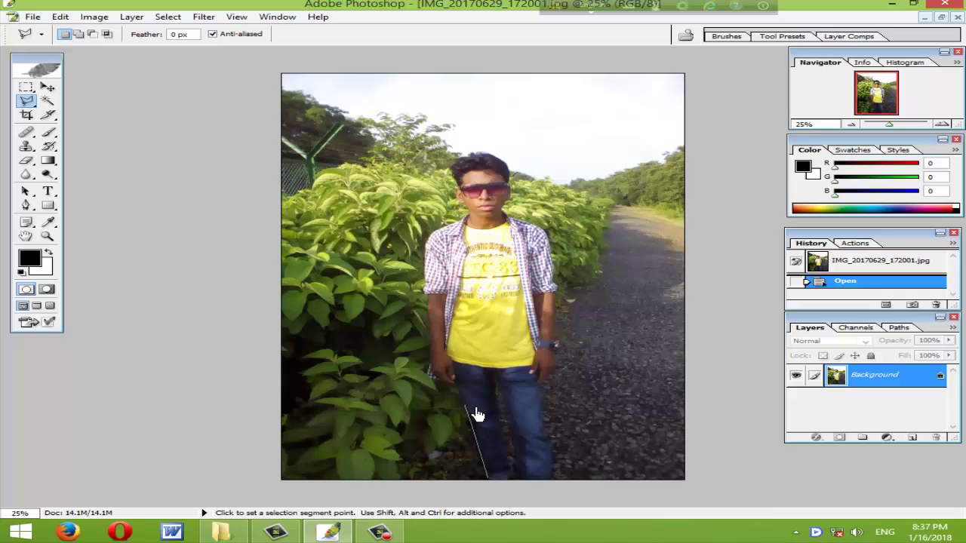
{"action": "left_click", "coordinate": [430, 373]}
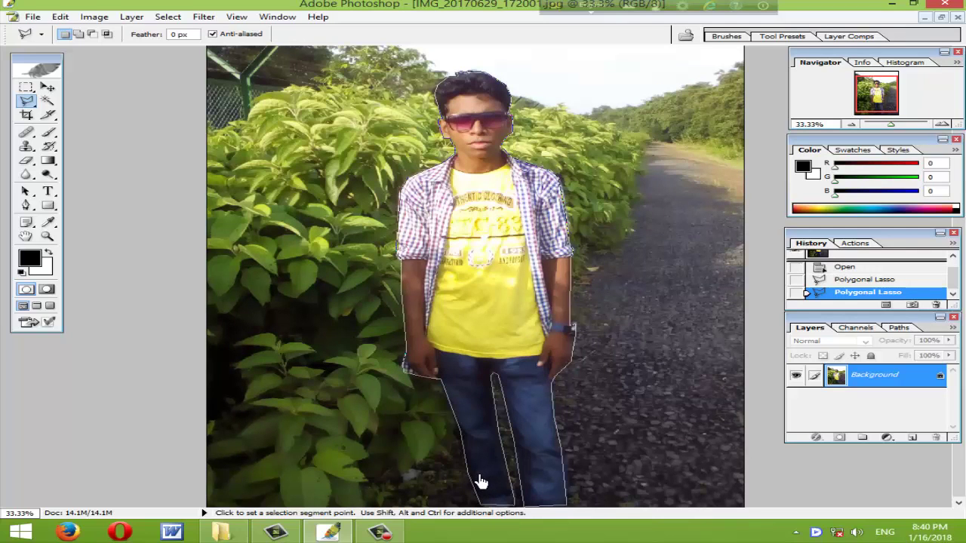
{"action": "double_click", "coordinate": [480, 482]}
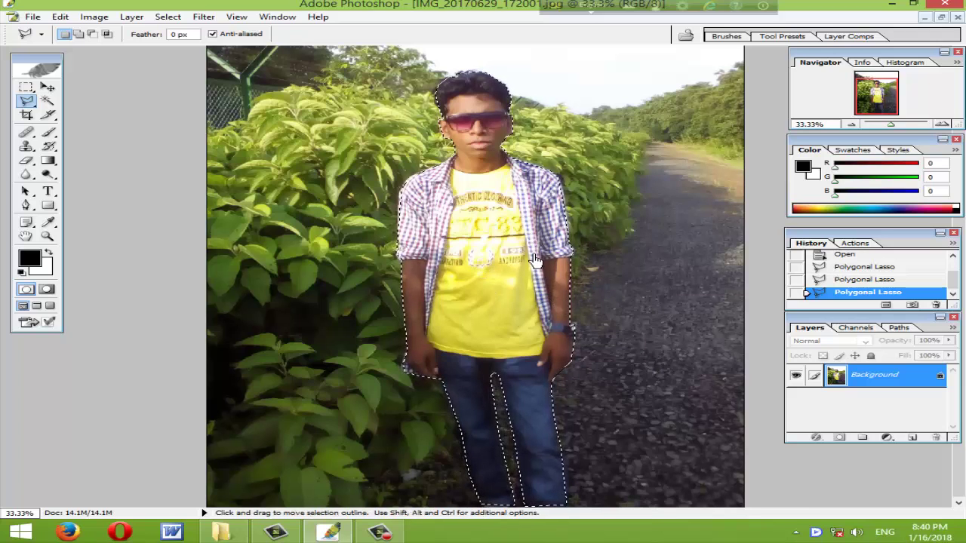
Step: Invert the selection to cover the background and zoom out to 25% to fit the photo
{"action": "right_click", "coordinate": [480, 260]}
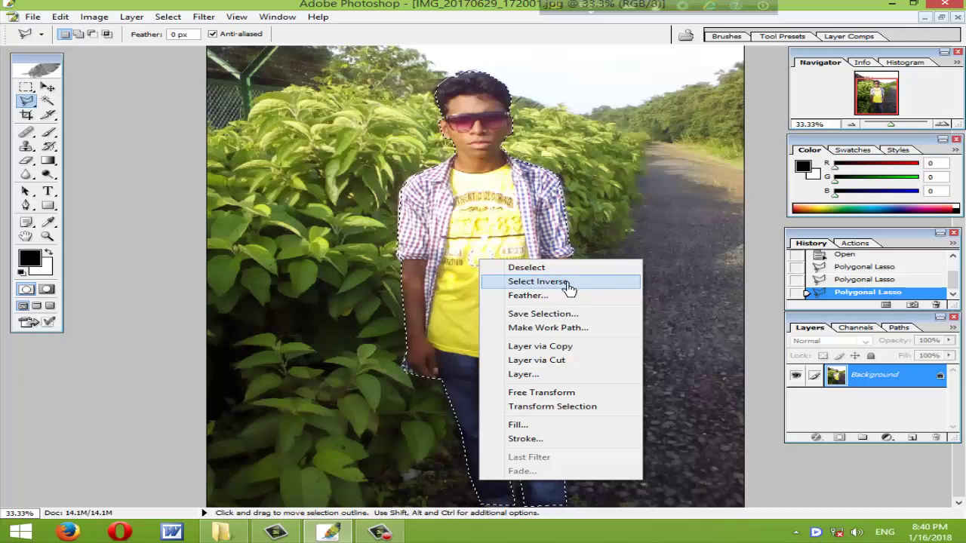
{"action": "left_click", "coordinate": [179, 19]}
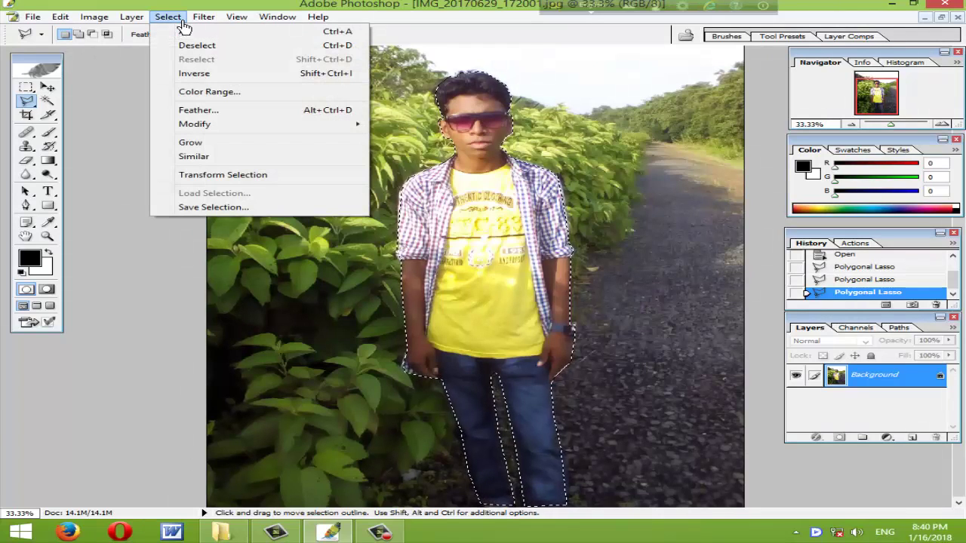
{"action": "left_click", "coordinate": [226, 73]}
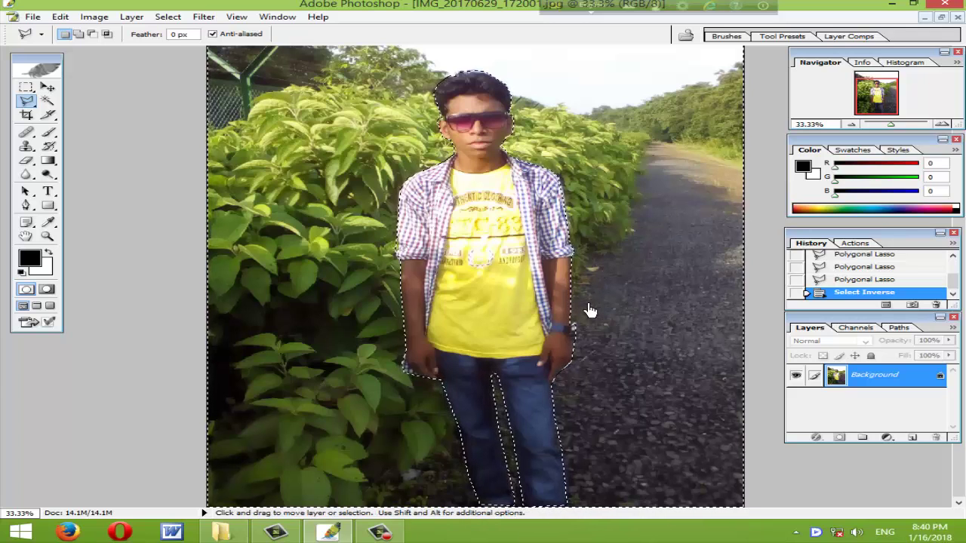
{"action": "key", "text": "ctrl+minus"}
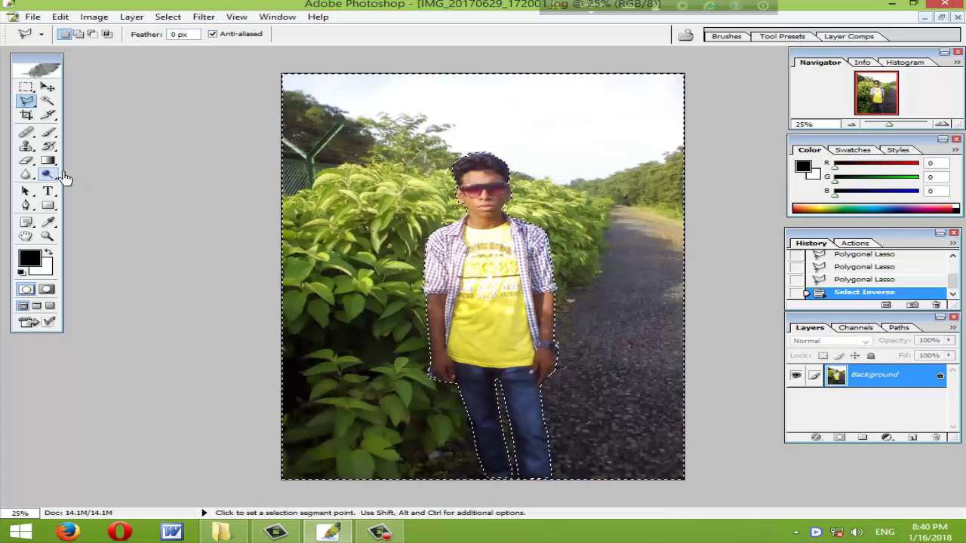
Step: Apply Lens Blur with radius 47, blade curvature 28, rotation 36 and noise 15
{"action": "left_click", "coordinate": [208, 22]}
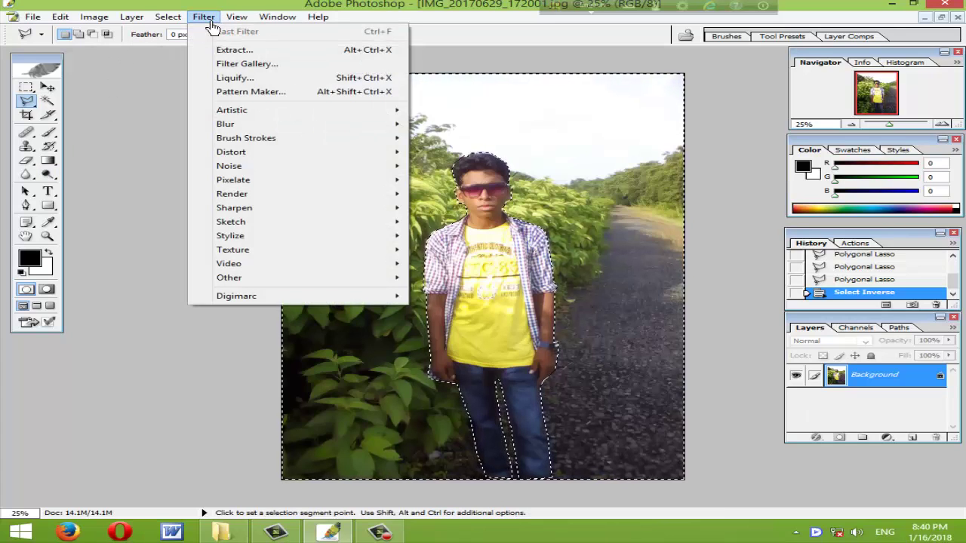
{"action": "mouse_move", "coordinate": [225, 123]}
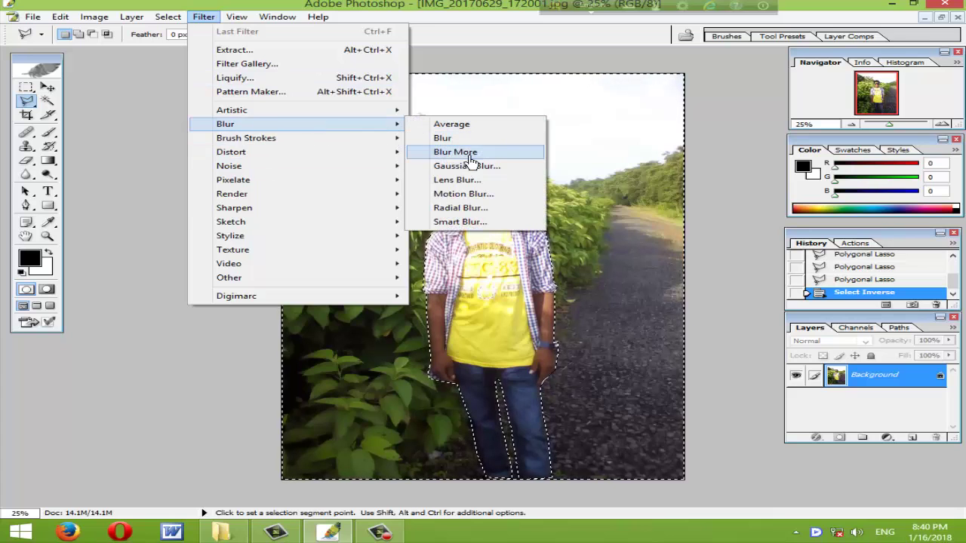
{"action": "left_click", "coordinate": [467, 181]}
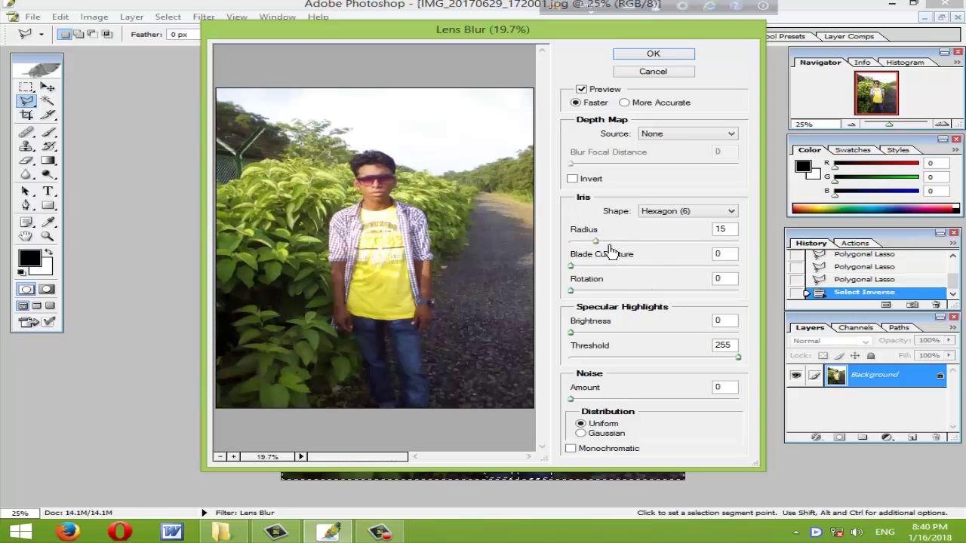
{"action": "left_click_drag", "start_coordinate": [609, 246], "coordinate": [656, 248]}
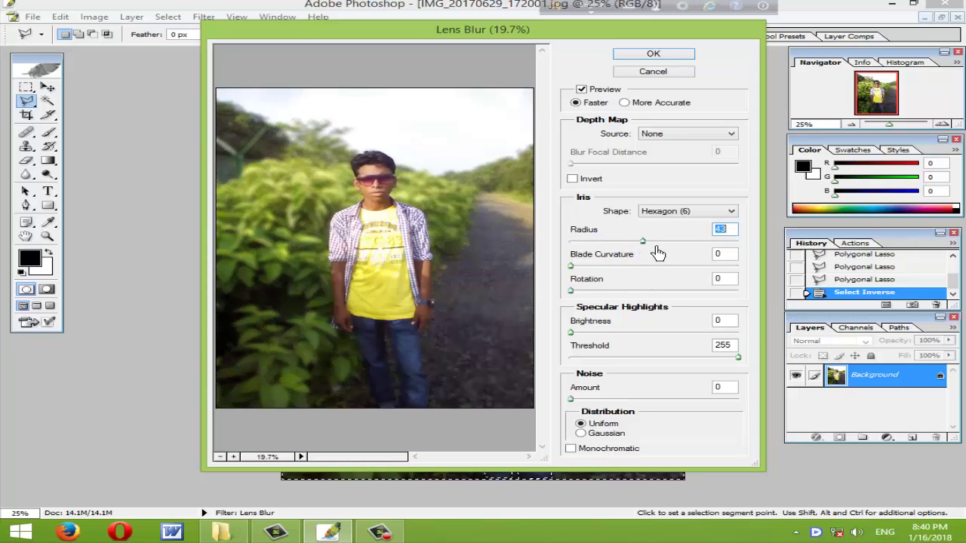
{"action": "mouse_move", "coordinate": [657, 252]}
{"action": "left_mouse_down"}
{"action": "mouse_move", "coordinate": [686, 253]}
{"action": "mouse_move", "coordinate": [664, 254]}
{"action": "left_mouse_up"}
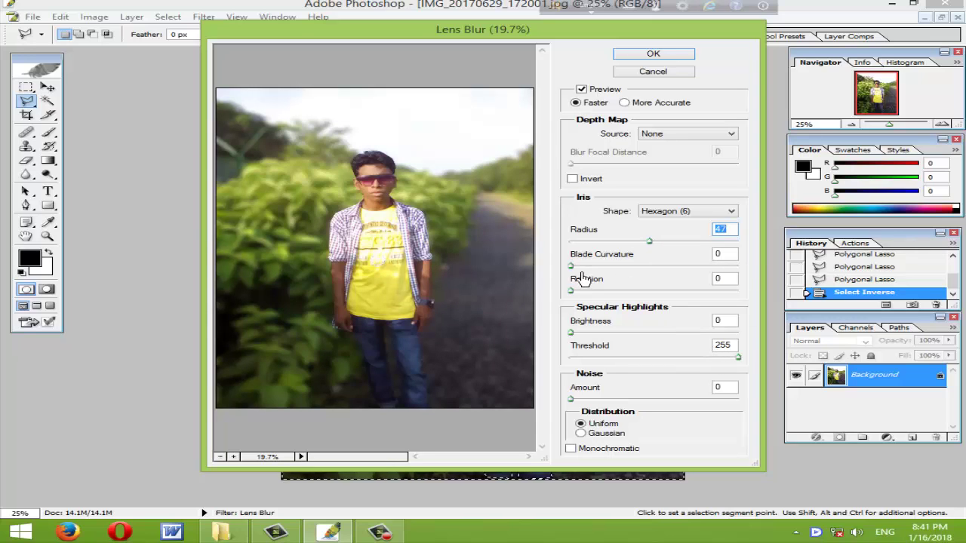
{"action": "left_click_drag", "start_coordinate": [581, 273], "coordinate": [635, 280]}
{"action": "left_click_drag", "start_coordinate": [623, 267], "coordinate": [627, 276]}
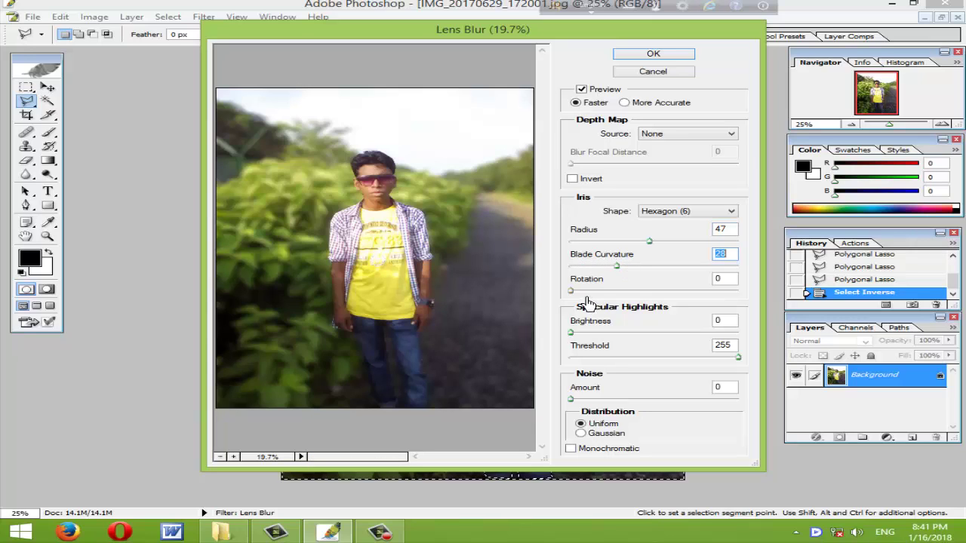
{"action": "left_click_drag", "start_coordinate": [586, 298], "coordinate": [599, 299]}
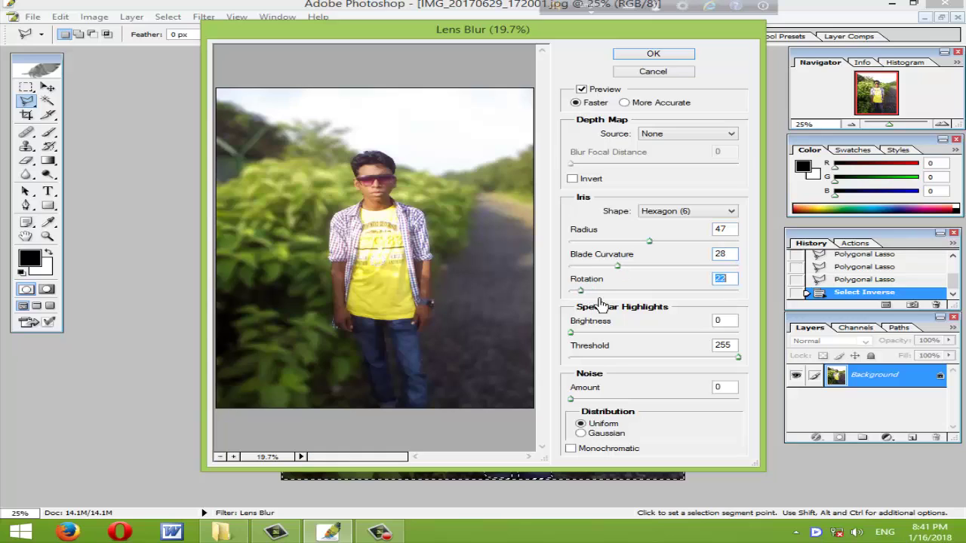
{"action": "type", "text": "36"}
{"action": "left_click_drag", "start_coordinate": [571, 400], "coordinate": [608, 408]}
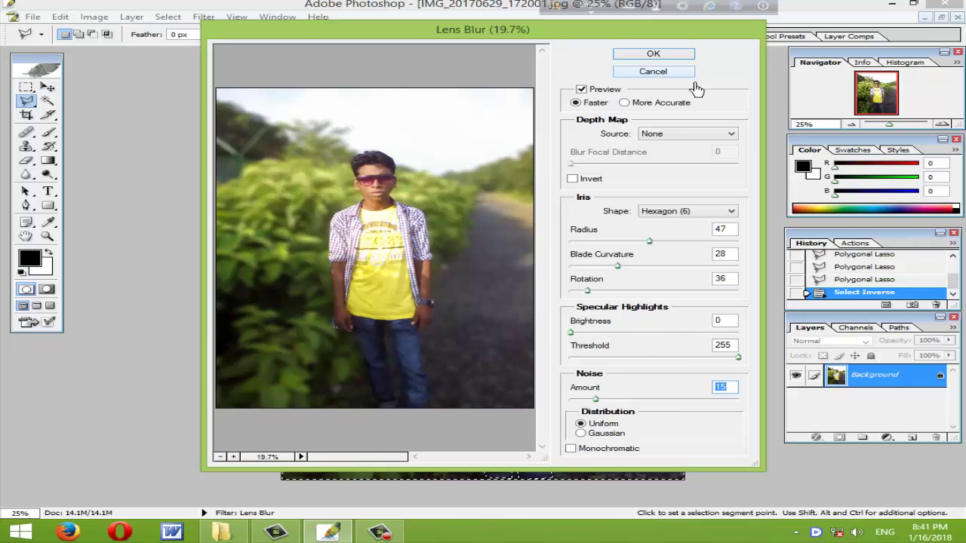
{"action": "key", "text": "Return"}
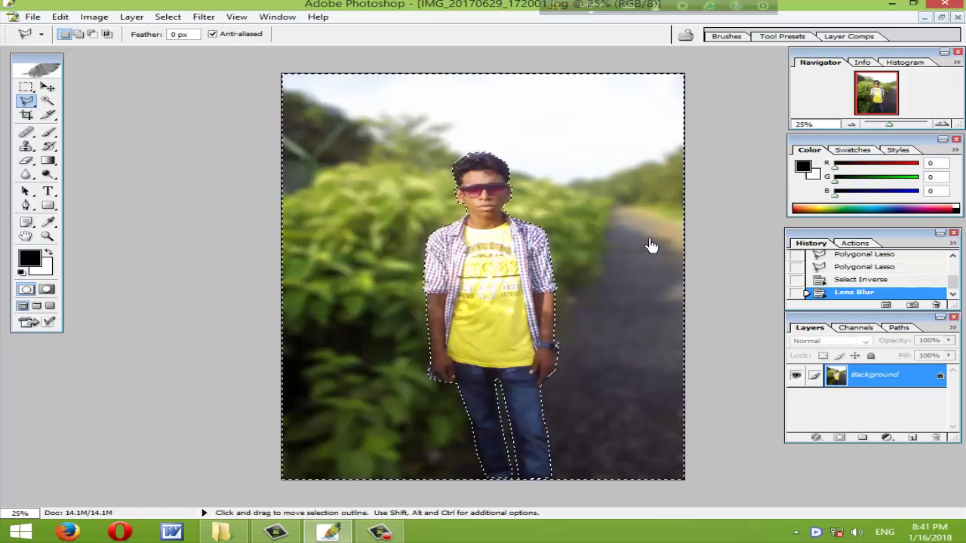
Step: Clear the selection with Ctrl+D and bring up the Filter menu
{"action": "key", "text": "ctrl+d"}
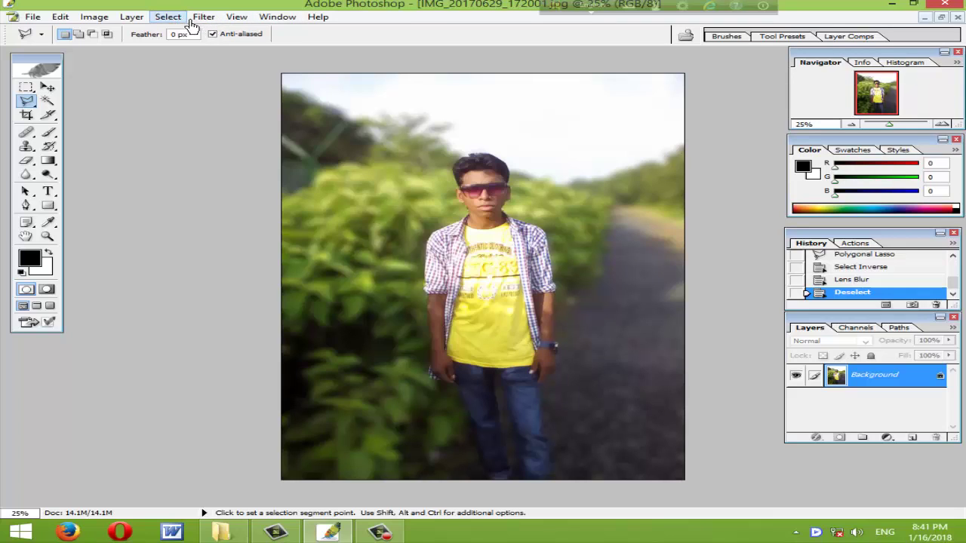
{"action": "left_click", "coordinate": [202, 18]}
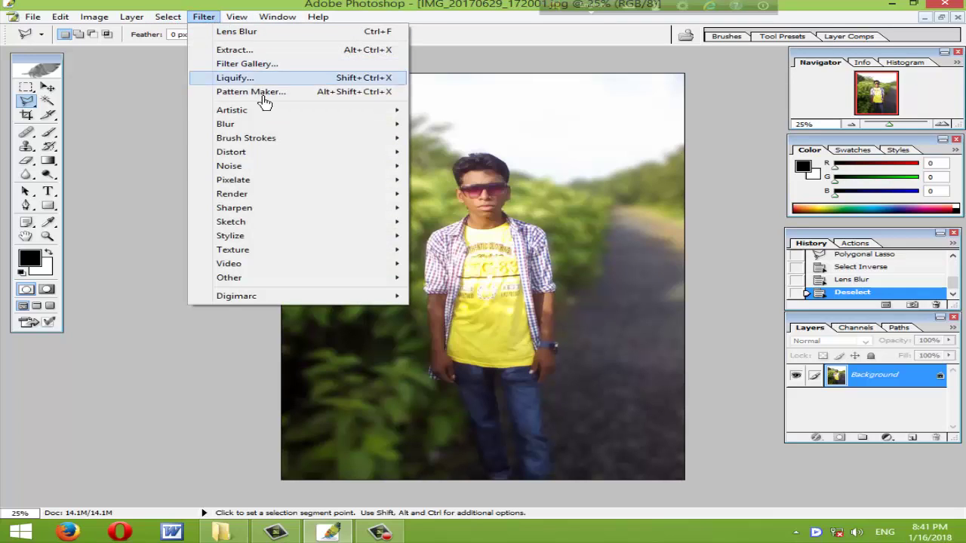
{"action": "mouse_move", "coordinate": [232, 194]}
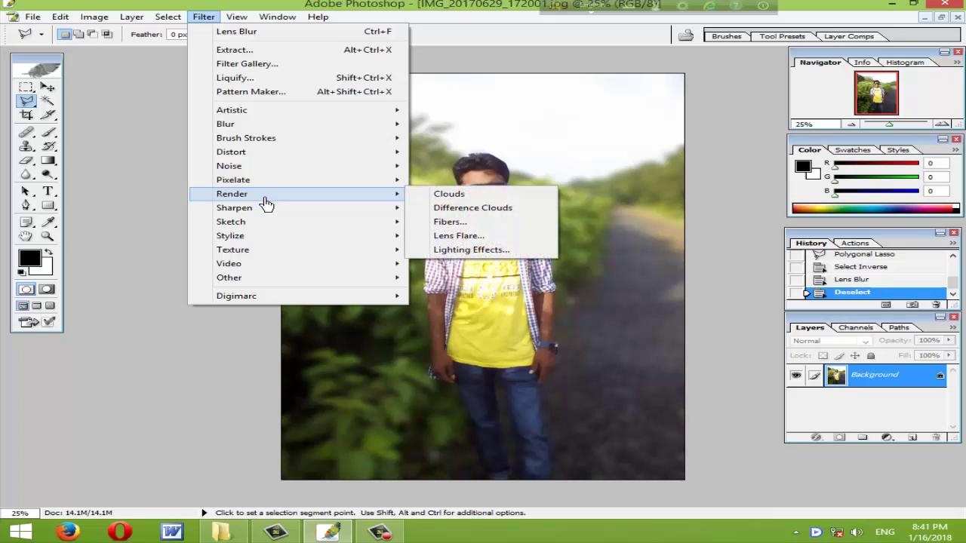
Step: Render a Lens Flare with Brightness 72% and the 35mm Prime lens, centred upper right
{"action": "left_click", "coordinate": [497, 243]}
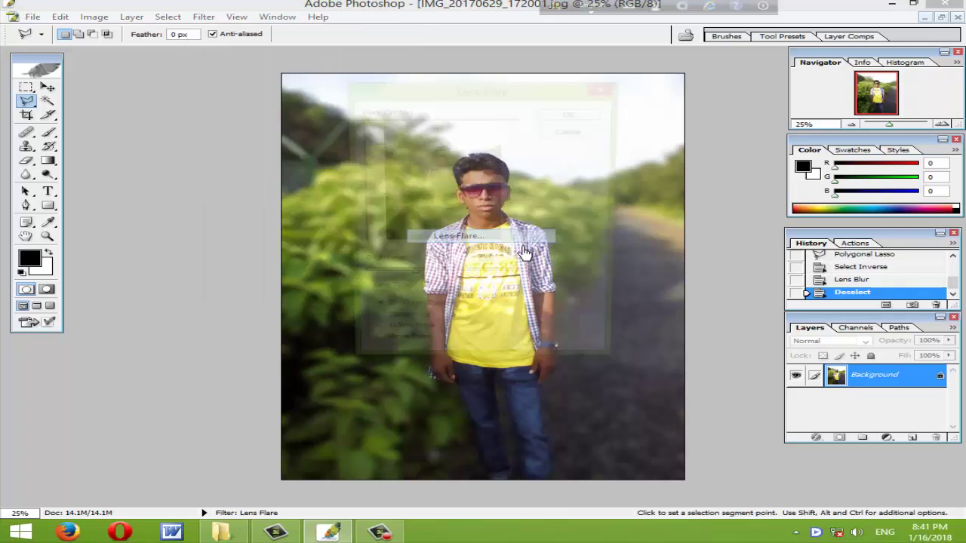
{"action": "left_click", "coordinate": [370, 328]}
{"action": "mouse_move", "coordinate": [408, 278]}
{"action": "left_mouse_down"}
{"action": "mouse_move", "coordinate": [415, 283]}
{"action": "mouse_move", "coordinate": [405, 287]}
{"action": "left_mouse_up"}
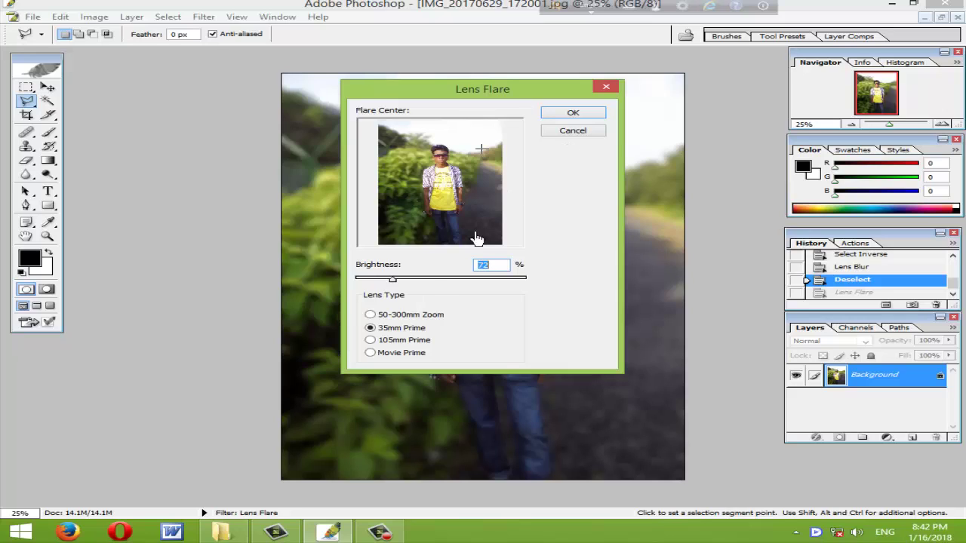
{"action": "left_click", "coordinate": [382, 342]}
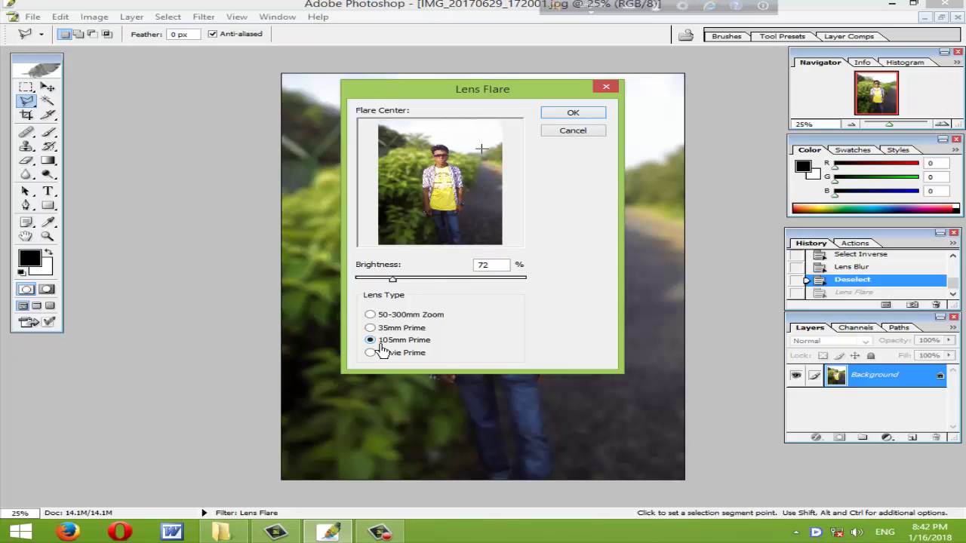
{"action": "left_click", "coordinate": [381, 328]}
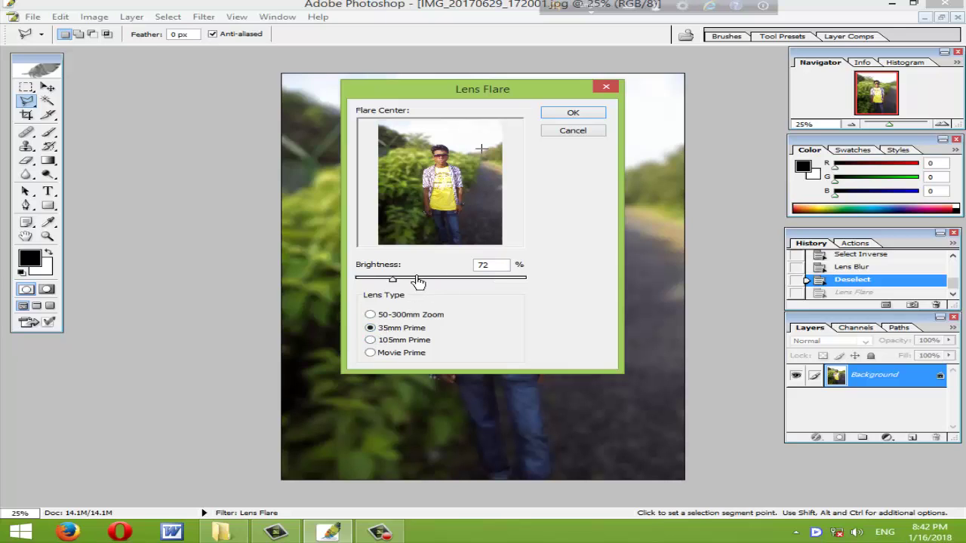
{"action": "left_click", "coordinate": [594, 113]}
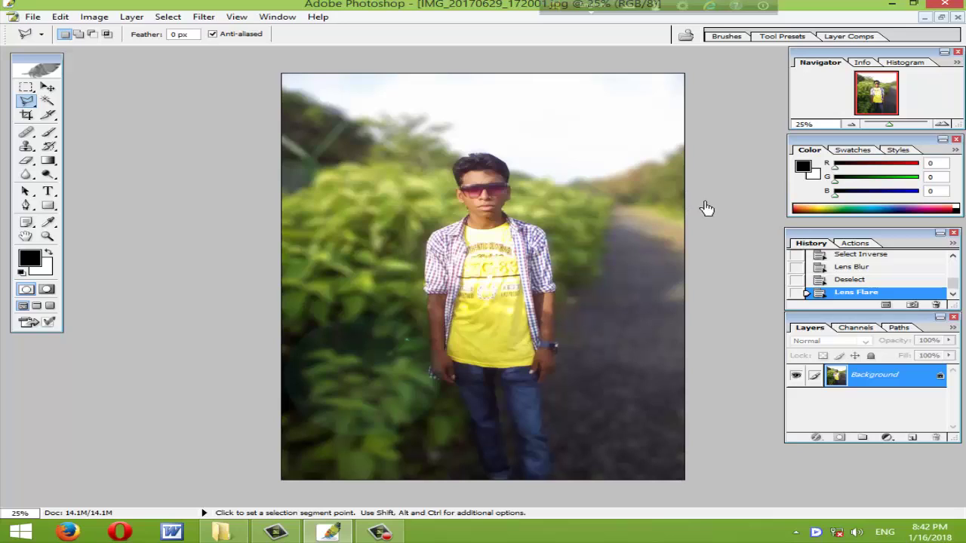